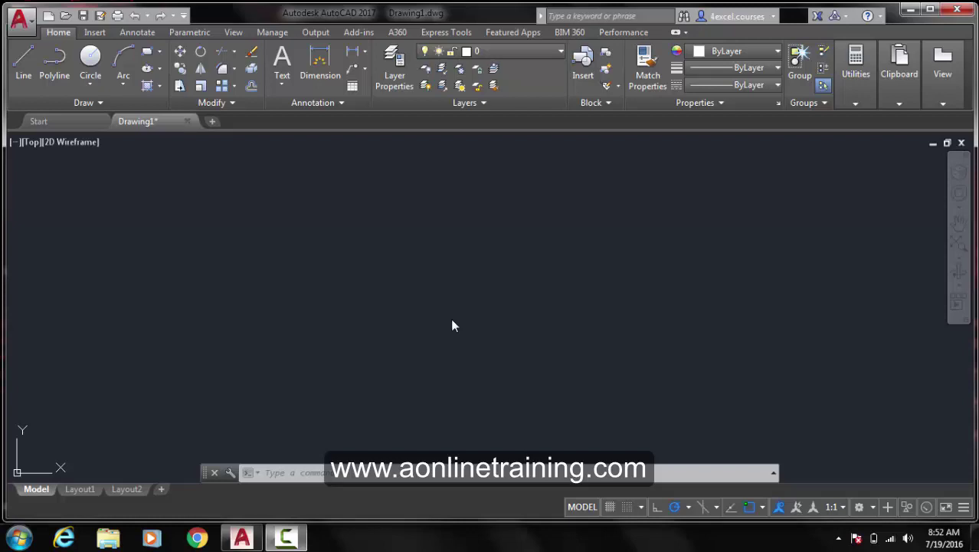
Set the Drawing Units length type to Architectural with 0'-0 1/16" precision in inches
click(20, 23)
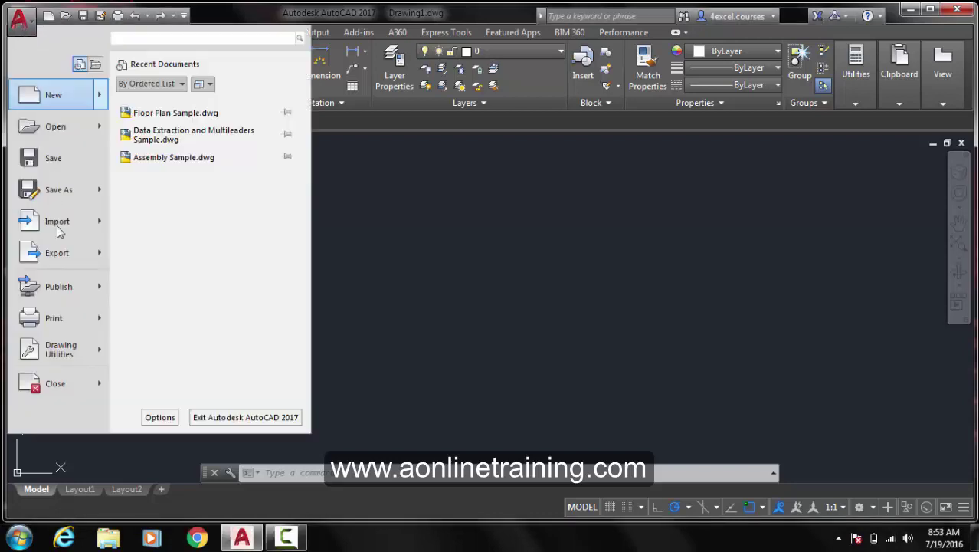
mouse_move(66, 362)
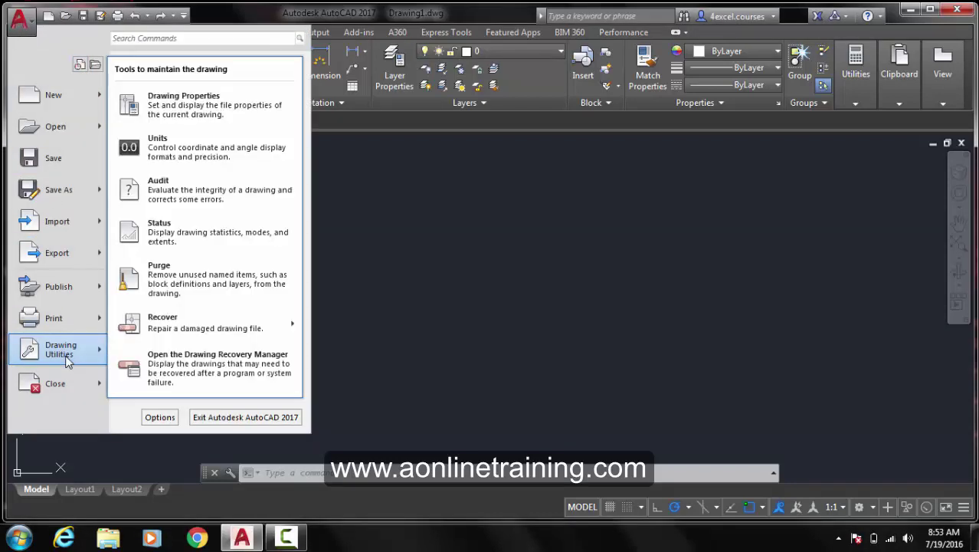
click(183, 157)
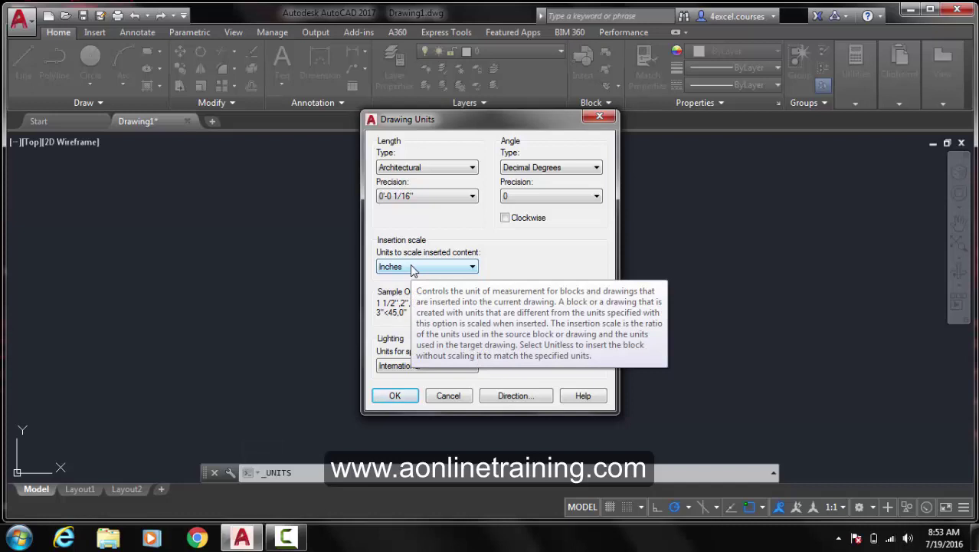
click(395, 395)
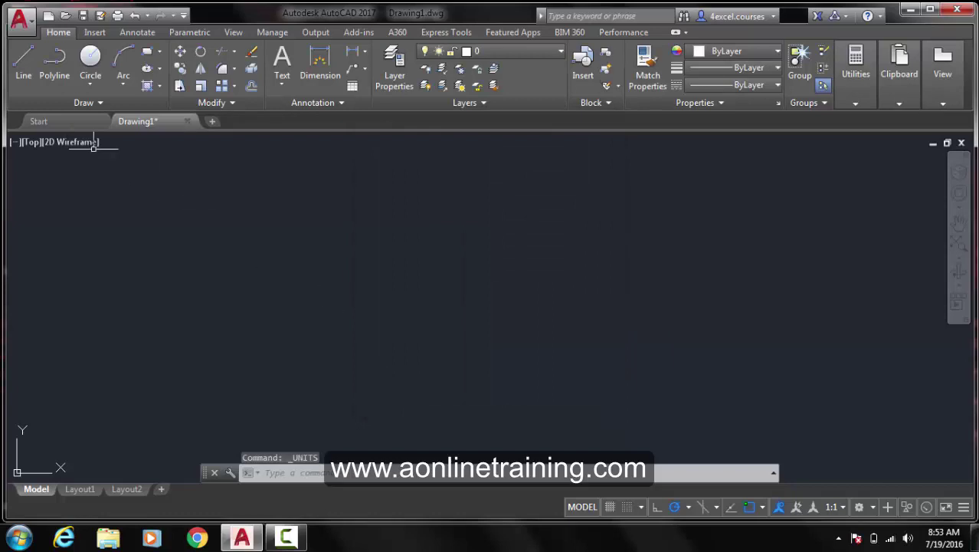
Draw a horizontal line typed as 5' from a picked start point, then zoom to extents
click(27, 57)
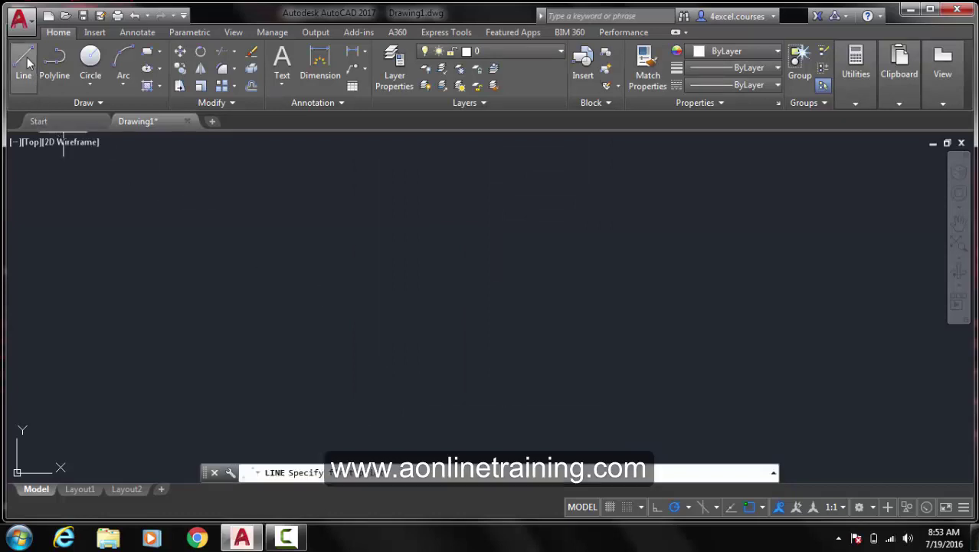
click(238, 235)
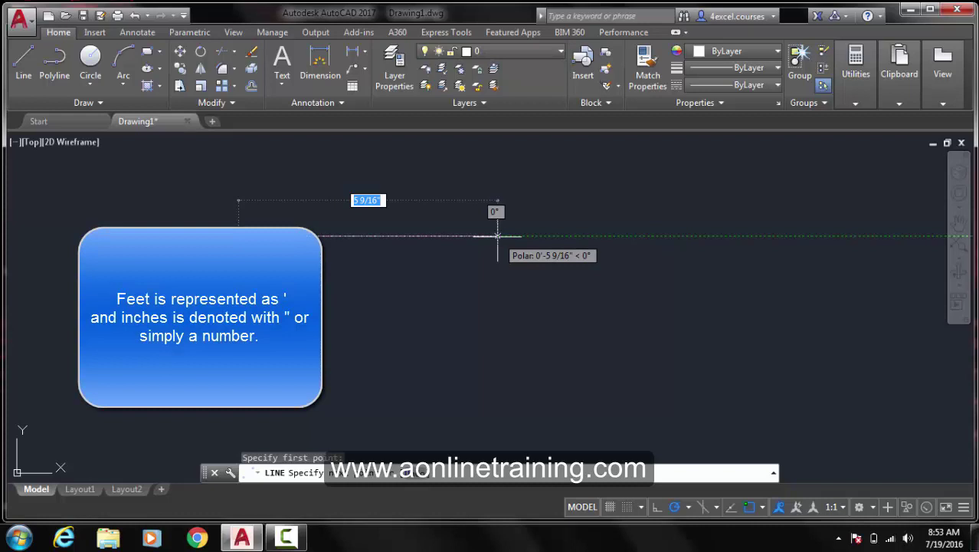
text(5)
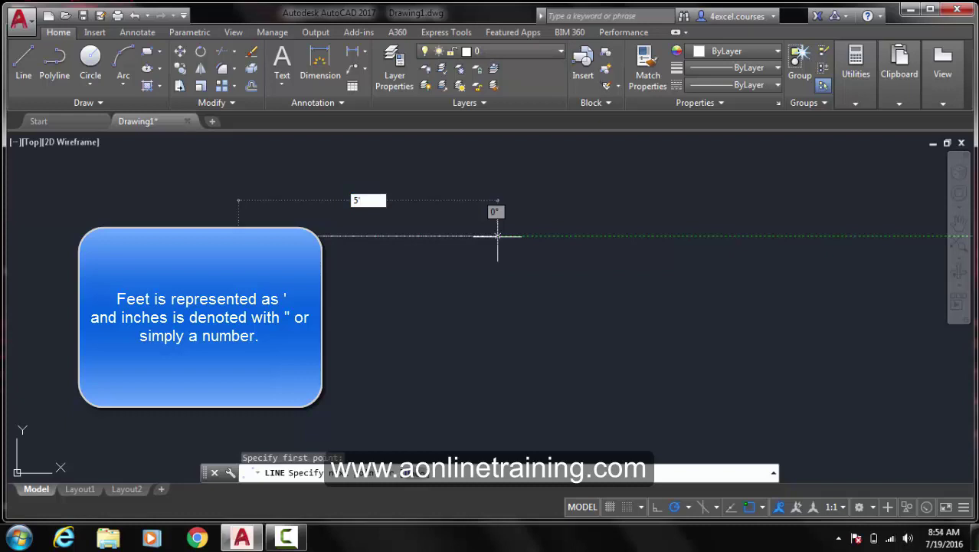
text(')
key(Return)
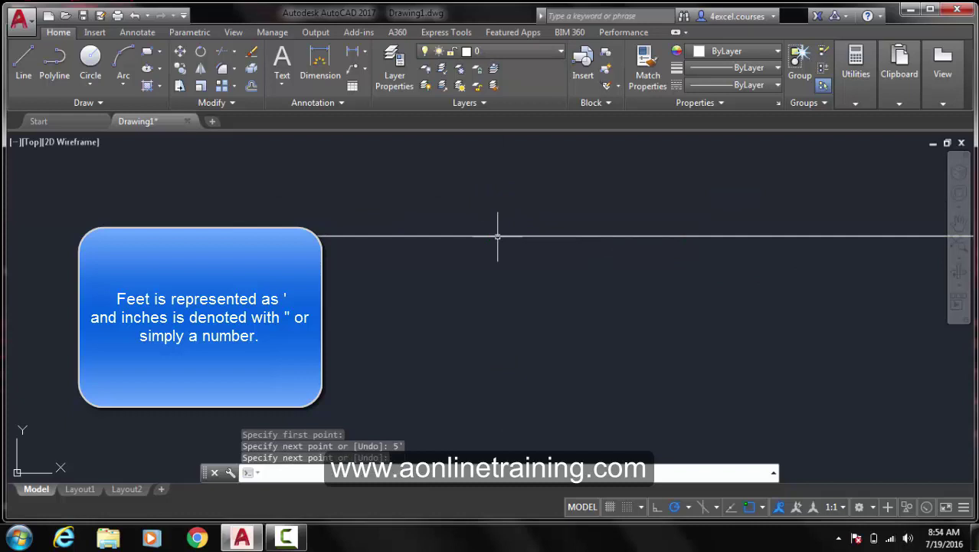
key(Return)
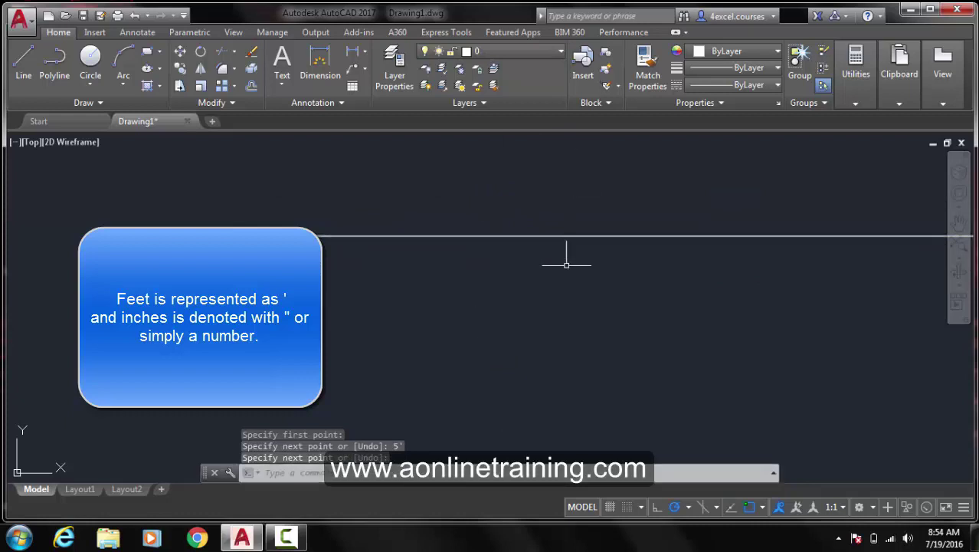
middle_click(518, 276)
middle_click(518, 276)
scroll(523, 215, down, 5)
scroll(516, 248, up, 3)
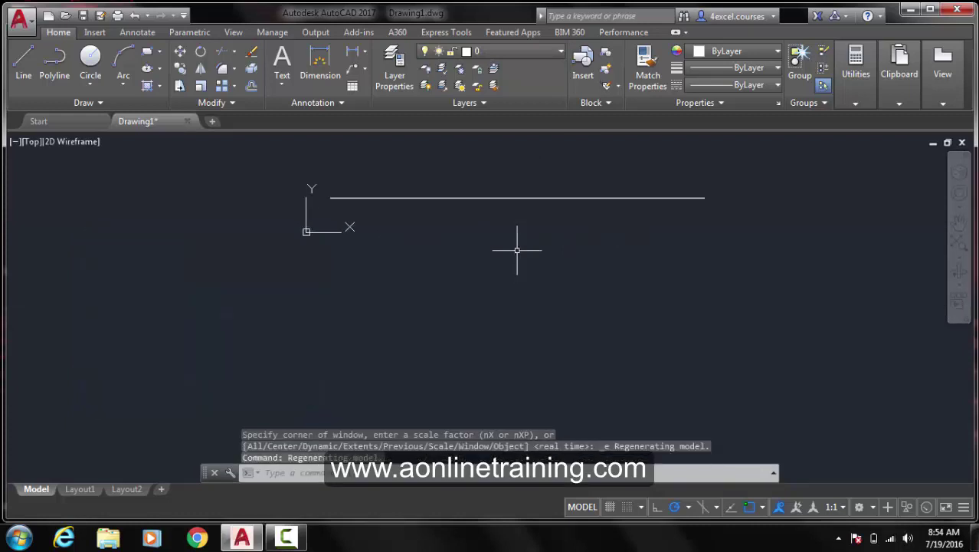
Draw a 2'2" line straight down from the right endpoint of the 5' line
click(26, 61)
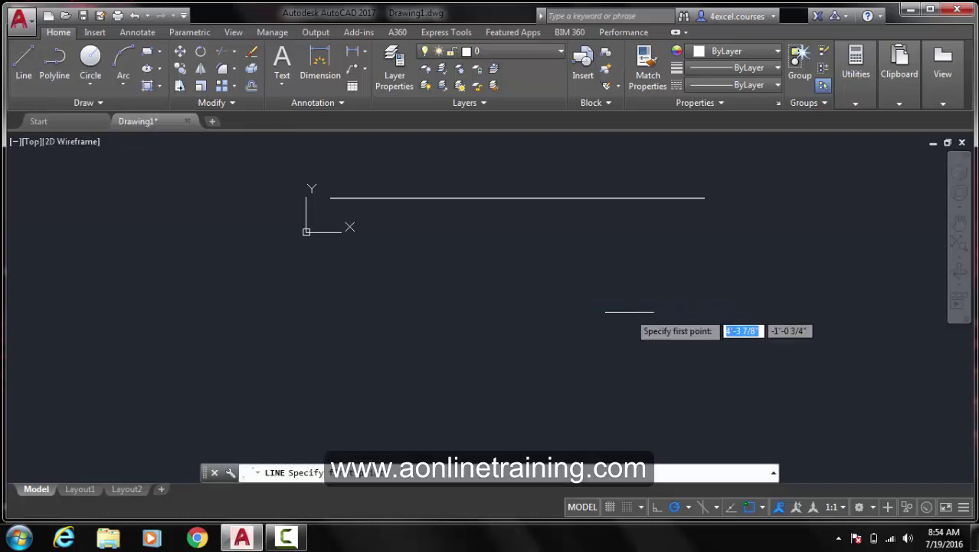
click(704, 198)
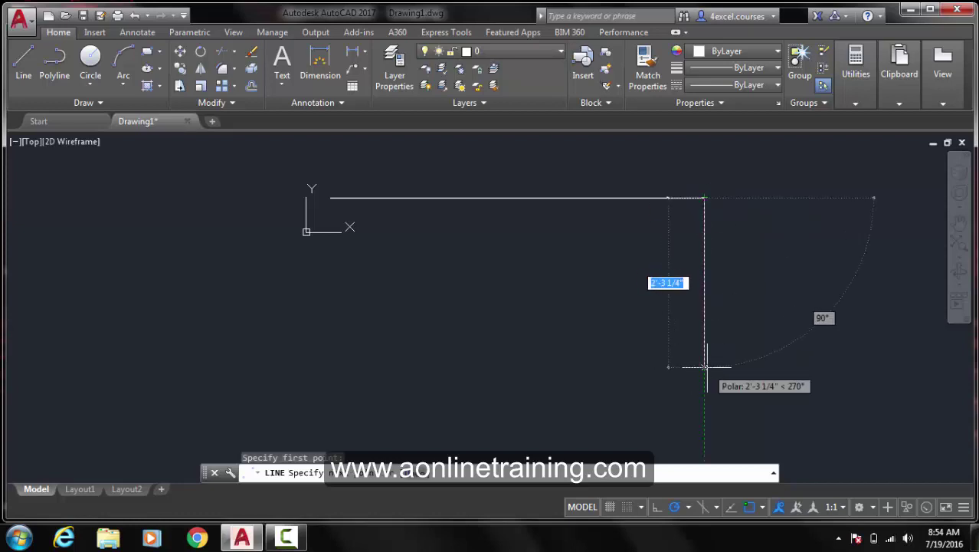
text(2)
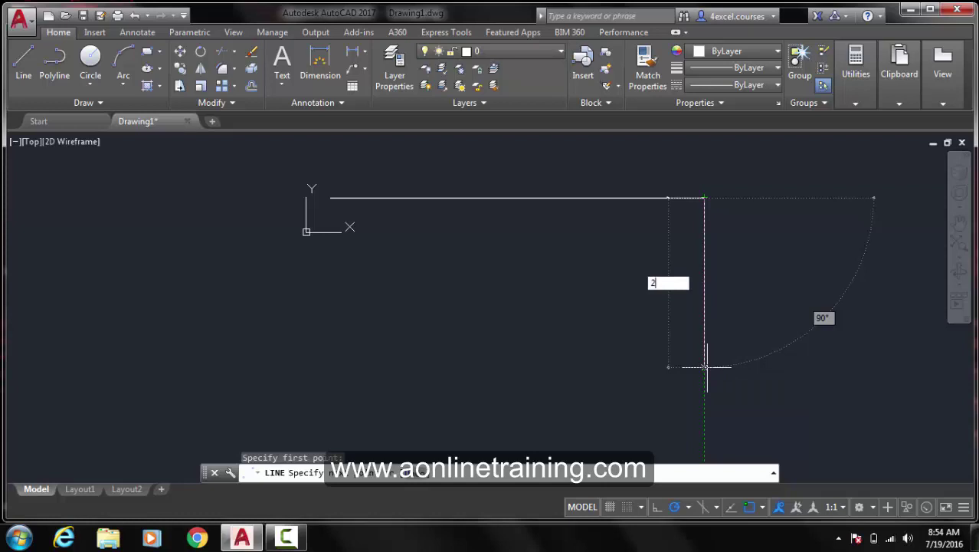
text('2")
key(Return)
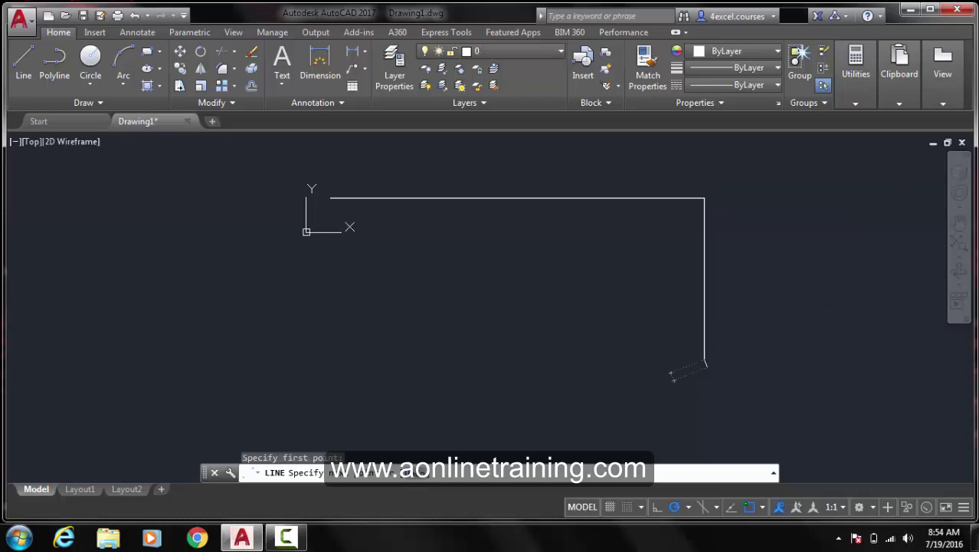
key(Return)
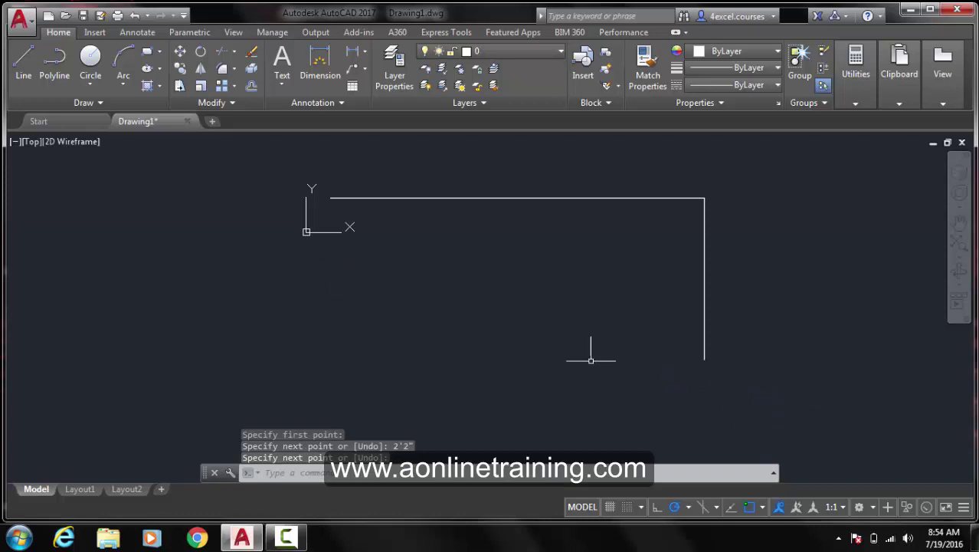
key(Return)
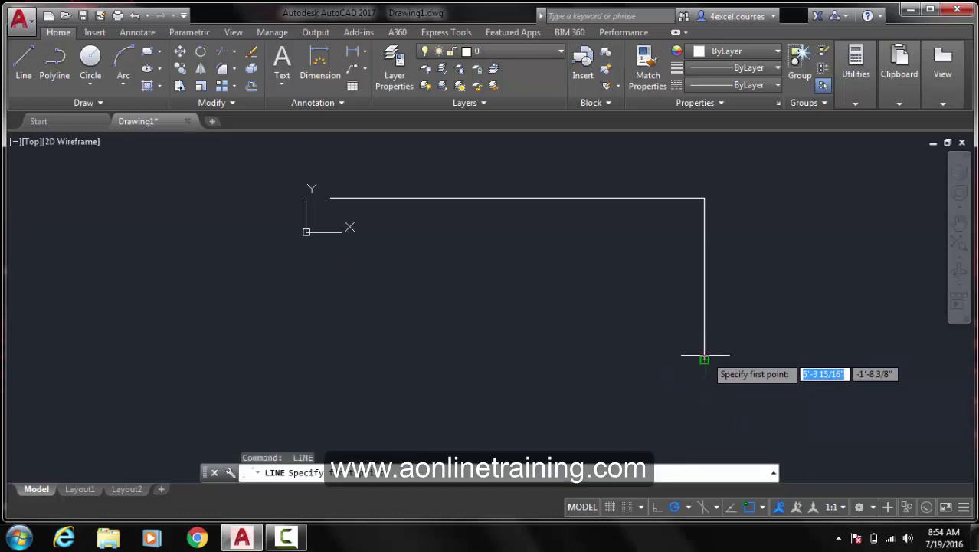
With Object Snap Tracking on, draw the bottom and left sides to close the rectangle
click(705, 358)
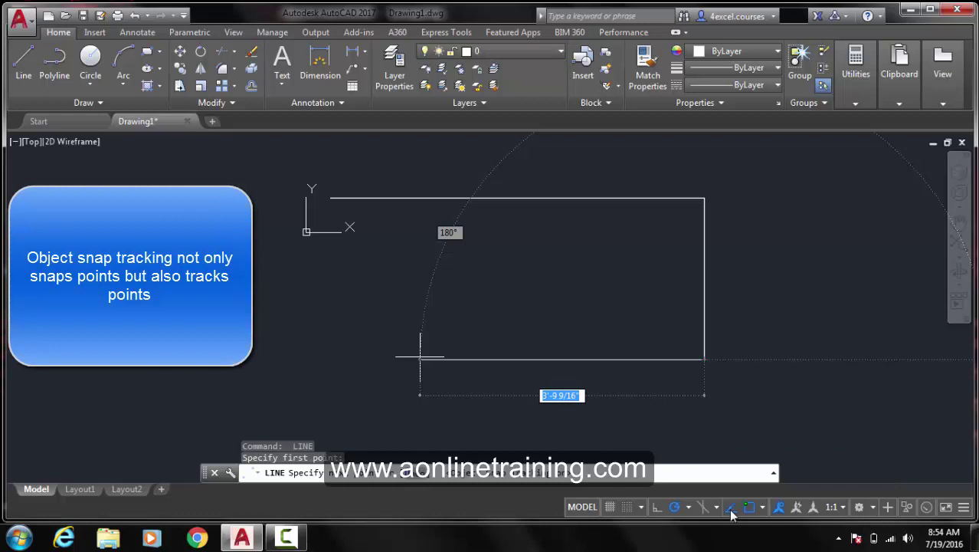
click(731, 509)
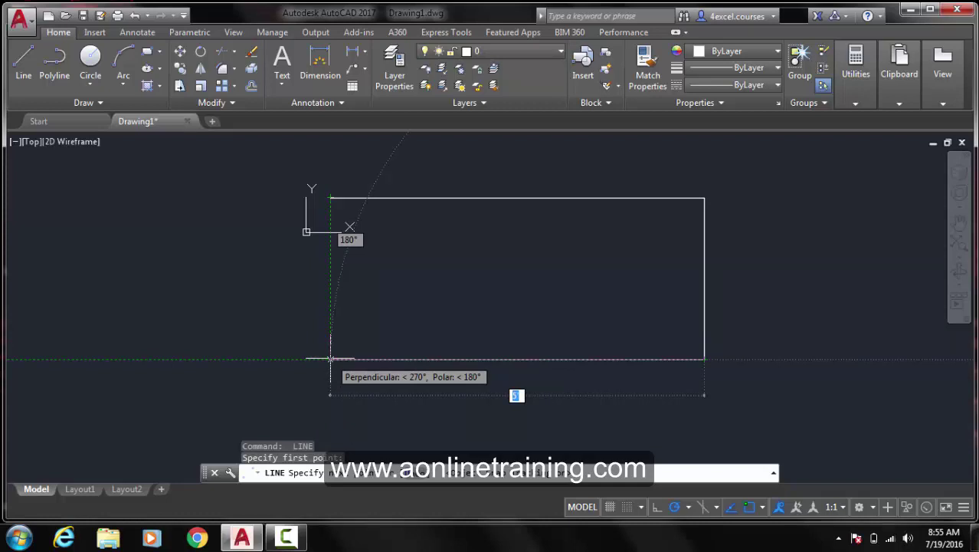
click(330, 358)
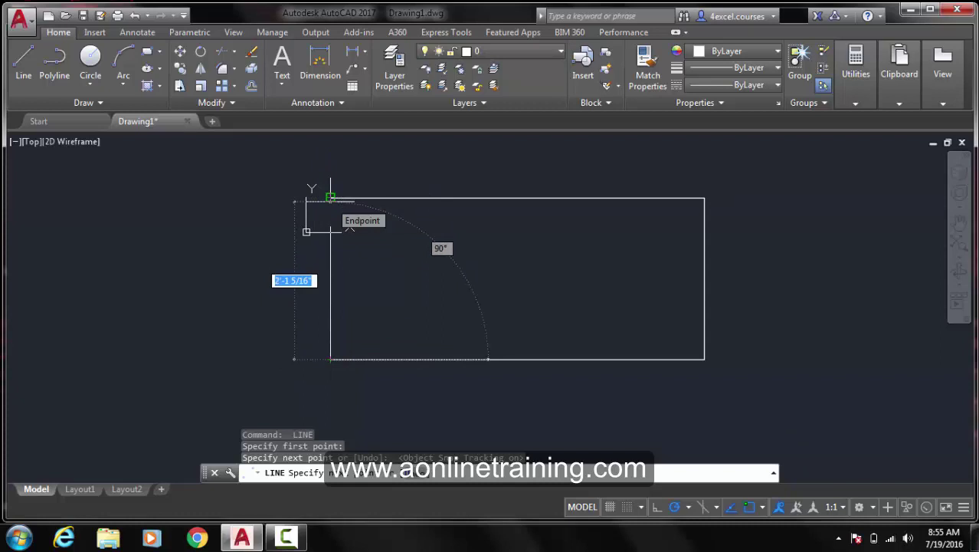
scroll(331, 198, up, 4)
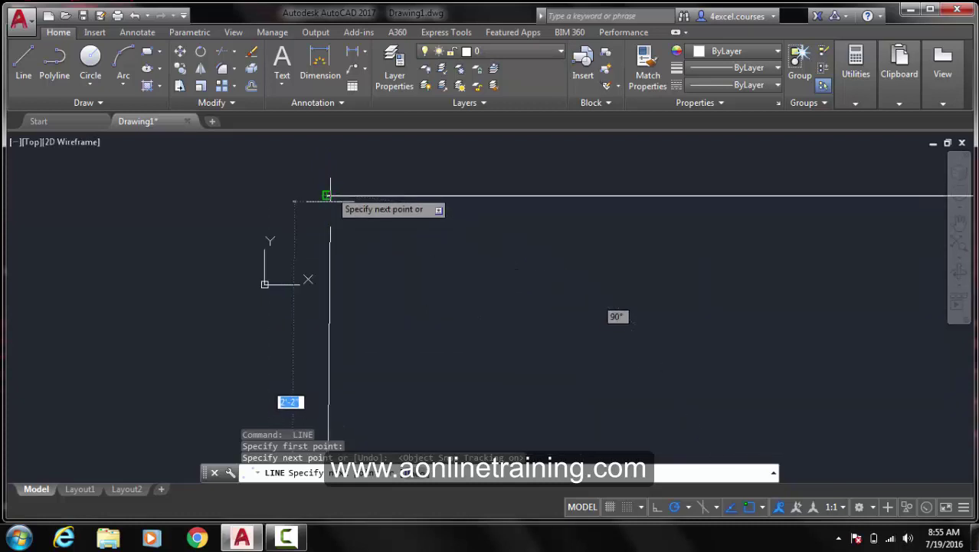
click(327, 194)
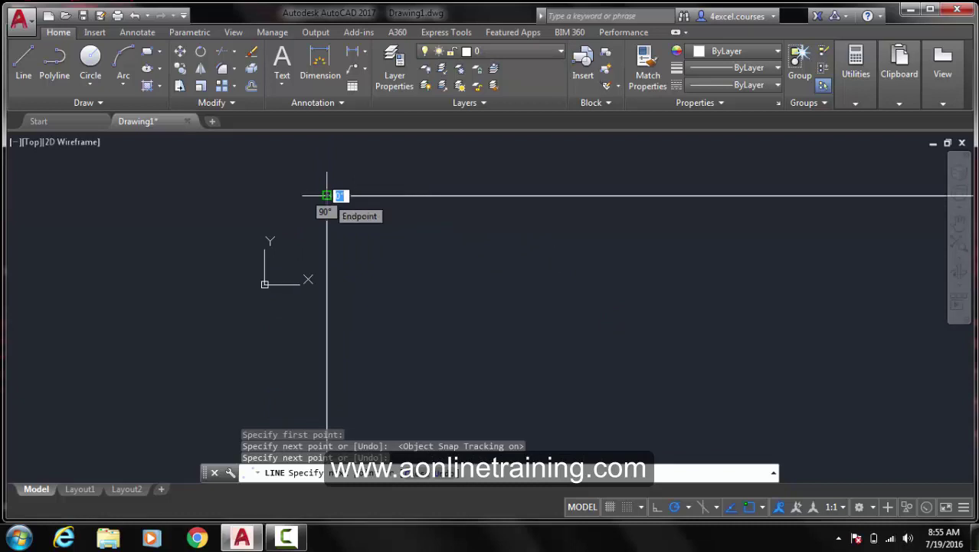
key(Return)
scroll(414, 262, down, 3)
mouse_move(414, 262)
middle_down()
mouse_move(383, 193)
mouse_move(371, 213)
middle_up()
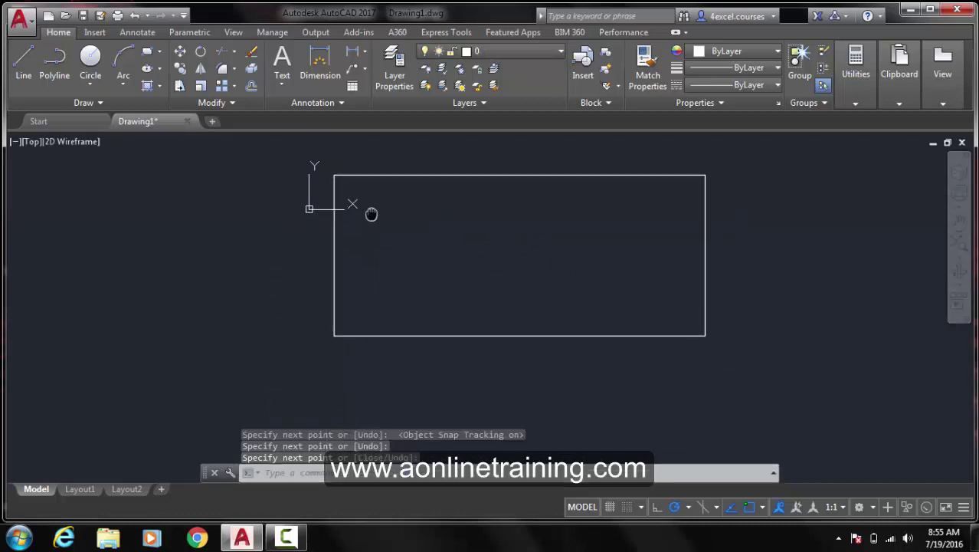
Dimension the rectangle's bottom side between its lower corners, placing the 5' dimension below
click(321, 65)
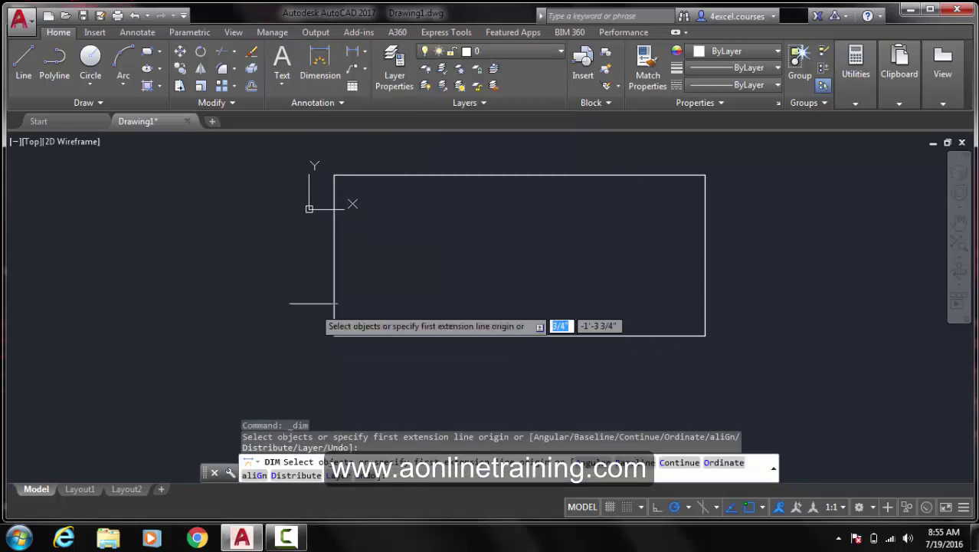
click(334, 335)
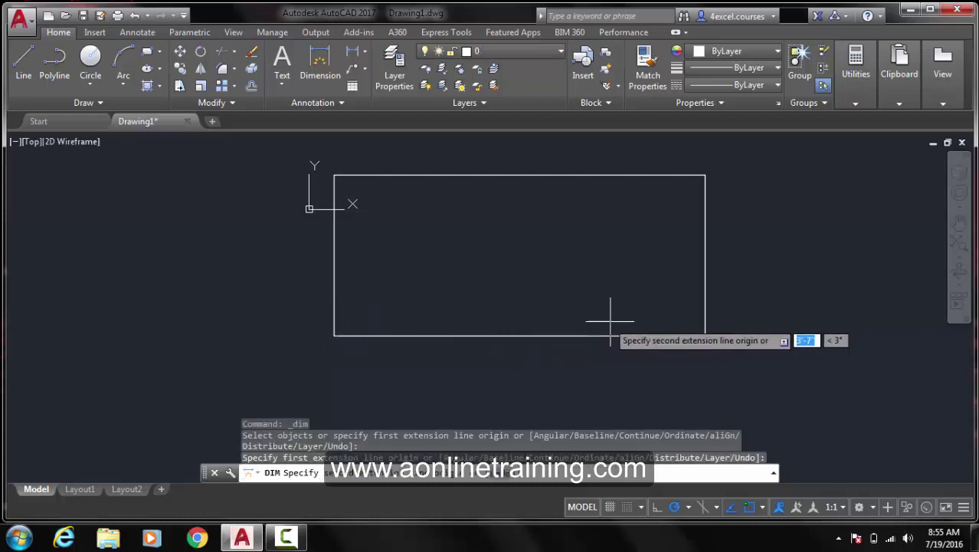
click(705, 335)
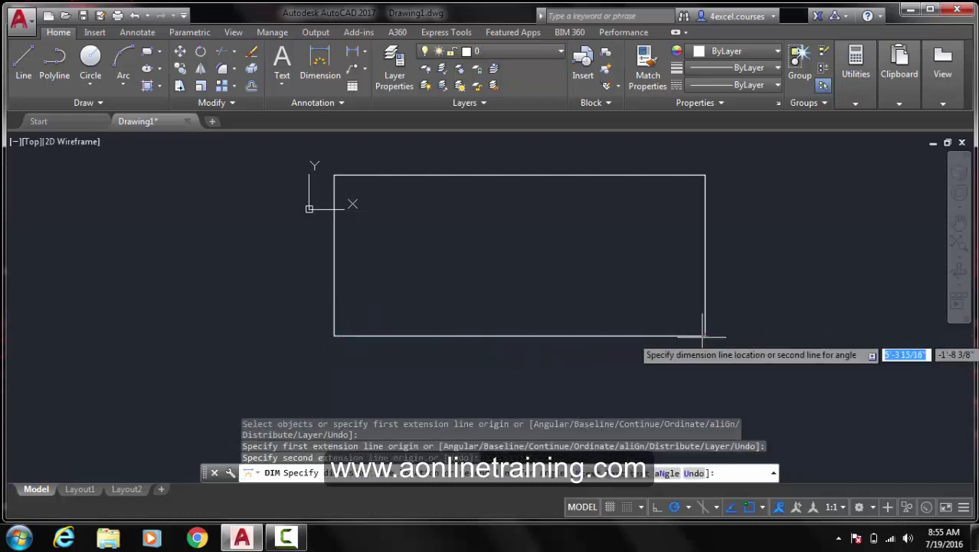
click(682, 370)
scroll(540, 381, up, 2)
scroll(498, 367, up, 3)
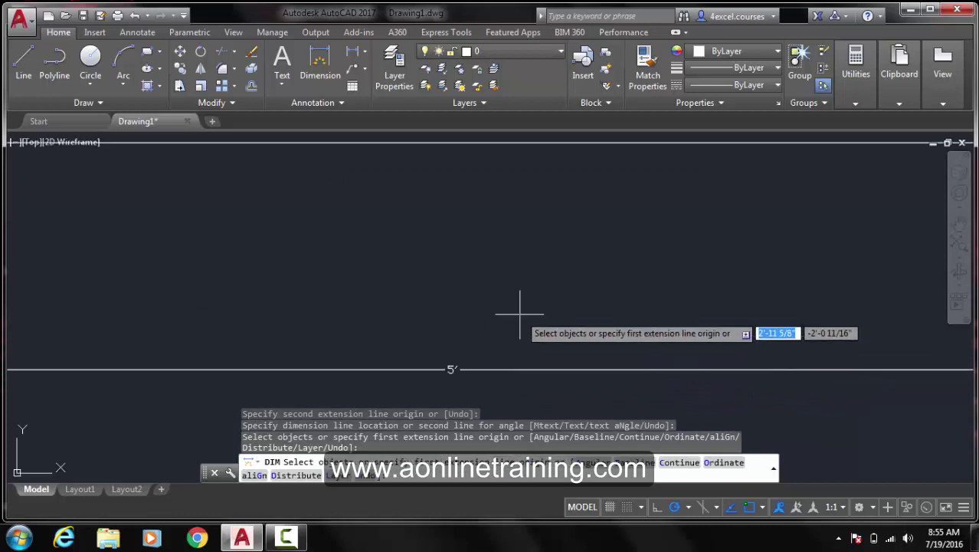
scroll(497, 271, down, 6)
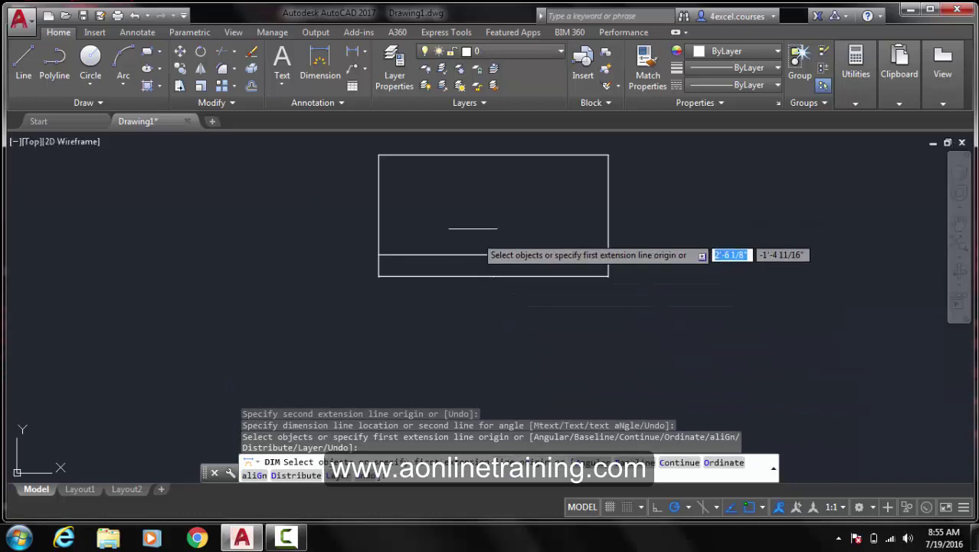
mouse_move(469, 225)
middle_down()
mouse_move(509, 266)
mouse_move(426, 236)
middle_up()
scroll(505, 264, up, 4)
Dimension the left side between the top-left and bottom-left corners, placing the 2'-2" dimension left of it
scroll(453, 257, down, 2)
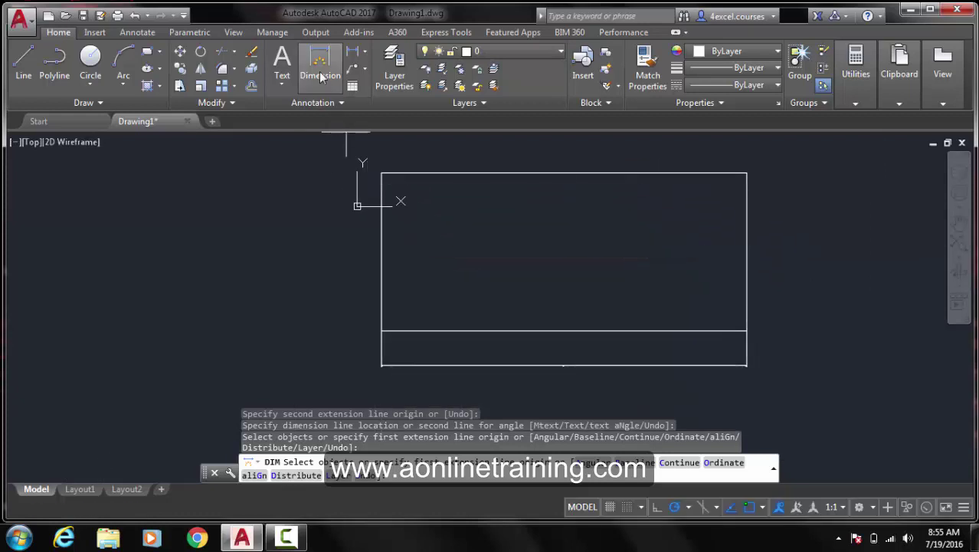
click(320, 67)
click(381, 173)
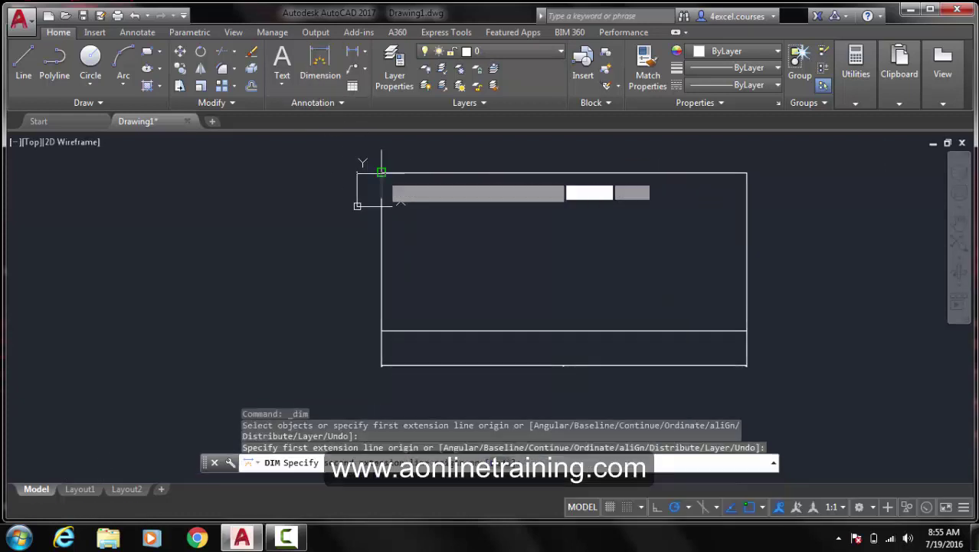
click(382, 330)
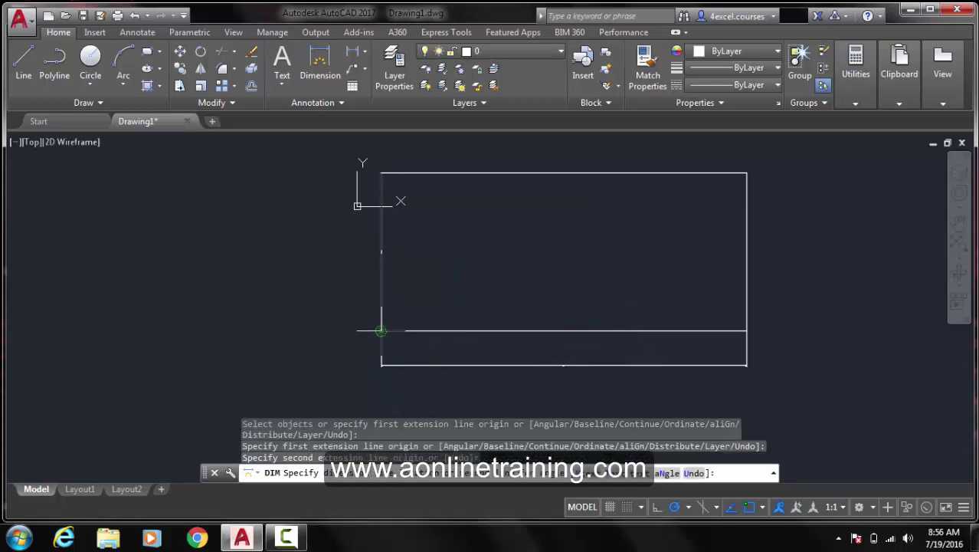
click(352, 237)
scroll(356, 252, up, 5)
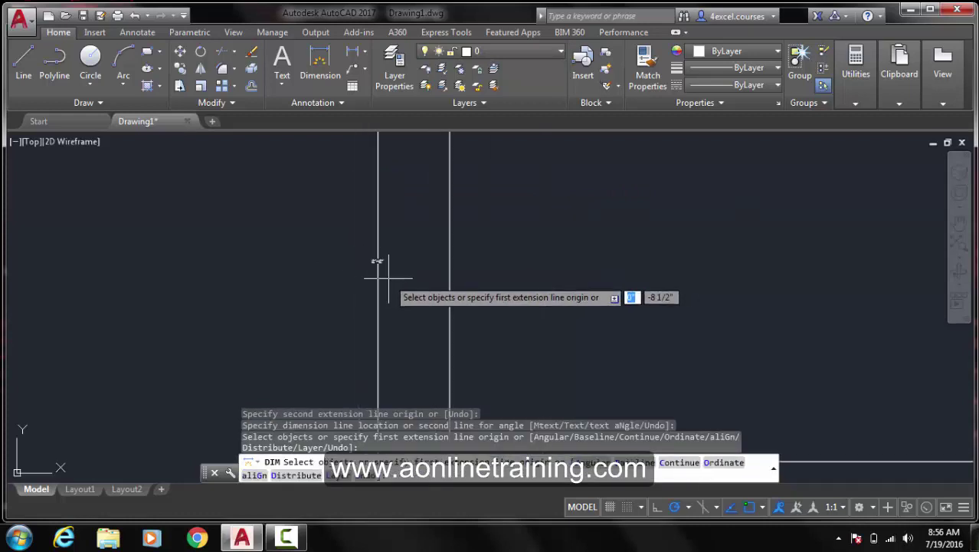
scroll(376, 269, down, 8)
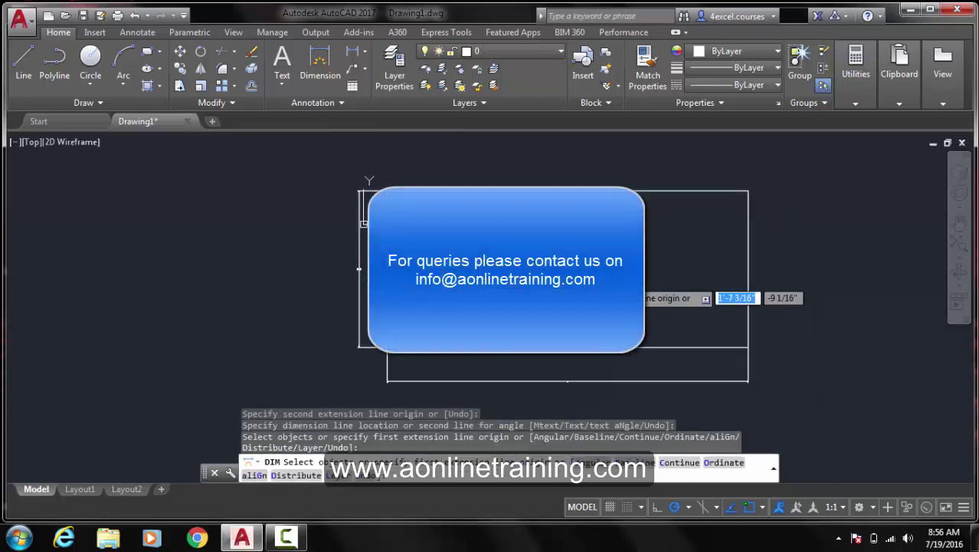